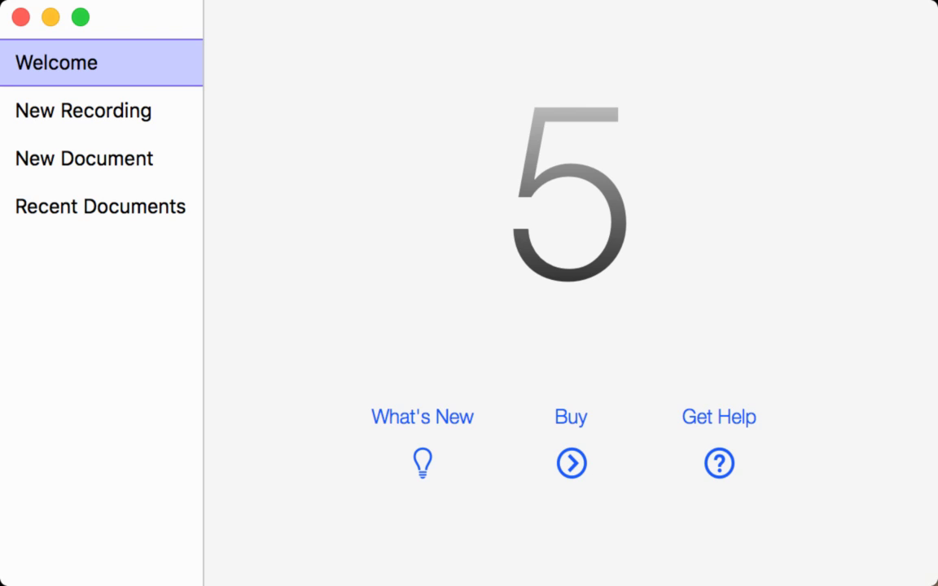
Step: In New Recording, toggle Record Computer Audio on then off, then show the Framerate and Timer page
{"action": "key", "text": "Down"}
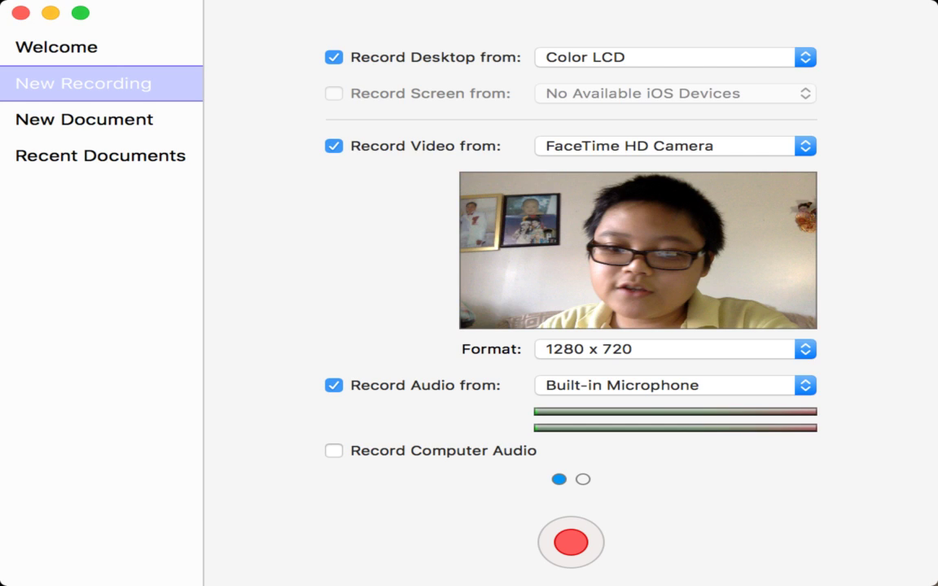
{"action": "left_click", "coordinate": [334, 450]}
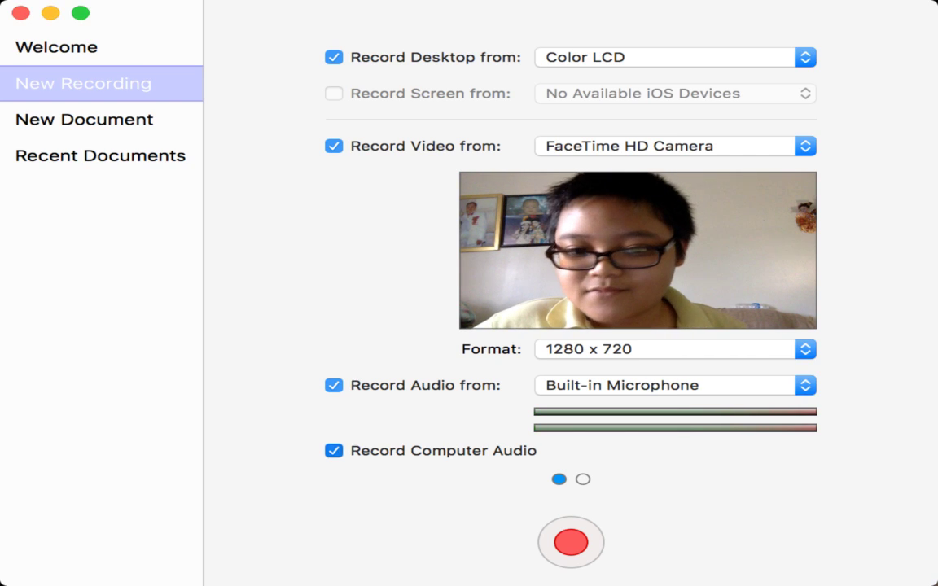
{"action": "left_click", "coordinate": [333, 451]}
{"action": "scroll", "coordinate": [570, 326], "scroll_direction": "right", "scroll_amount": 3}
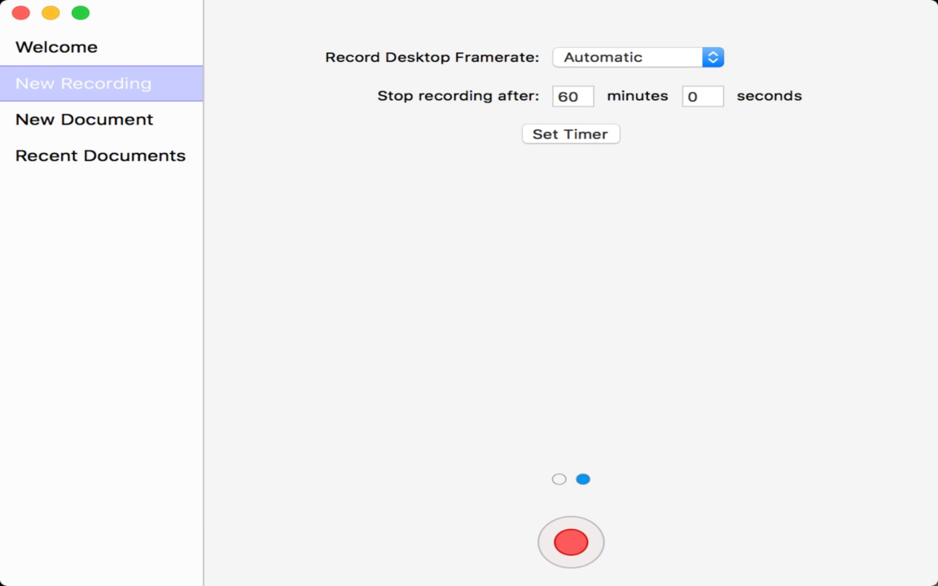
Step: Move the sidebar selection to New Document, showing the 2880 by 1800 Screen Dimensions preset
{"action": "key", "text": "Down"}
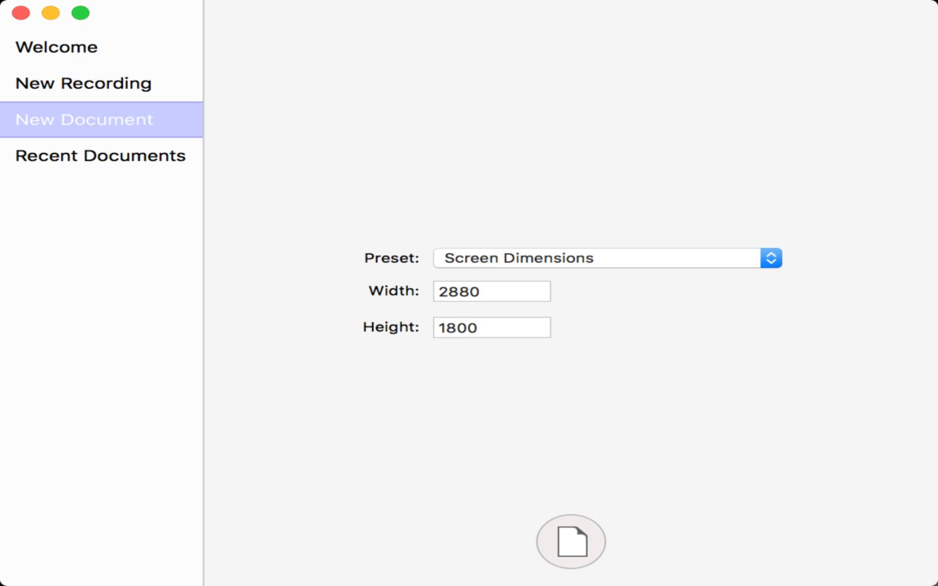
Step: Create a blank Untitled document with an empty, zero-second timeline
{"action": "key", "text": "Return"}
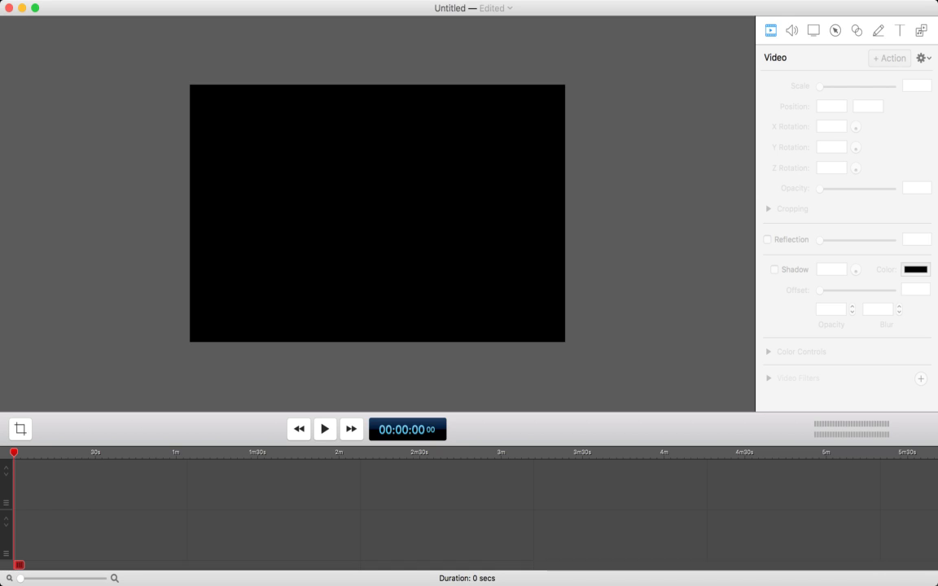
{"action": "left_click", "coordinate": [791, 30]}
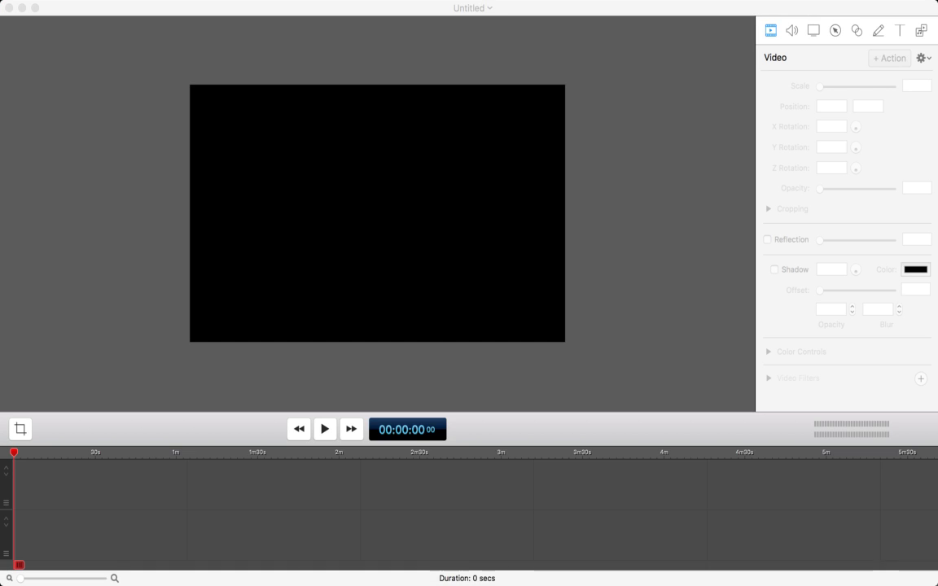
Step: Switch from the Audio inspector to Video and back to Audio, showing volume, ducking and mute
{"action": "key", "text": "super+2"}
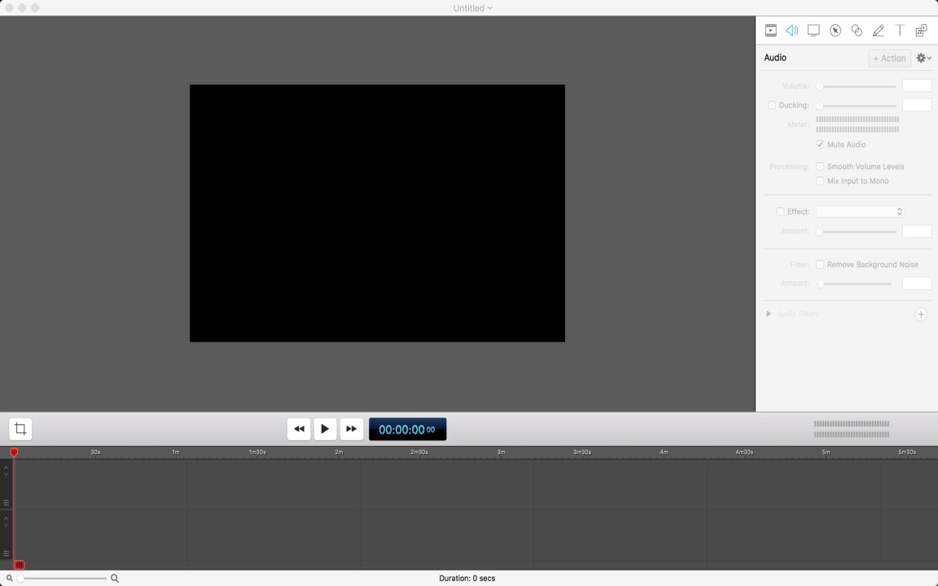
{"action": "key", "text": "super+1"}
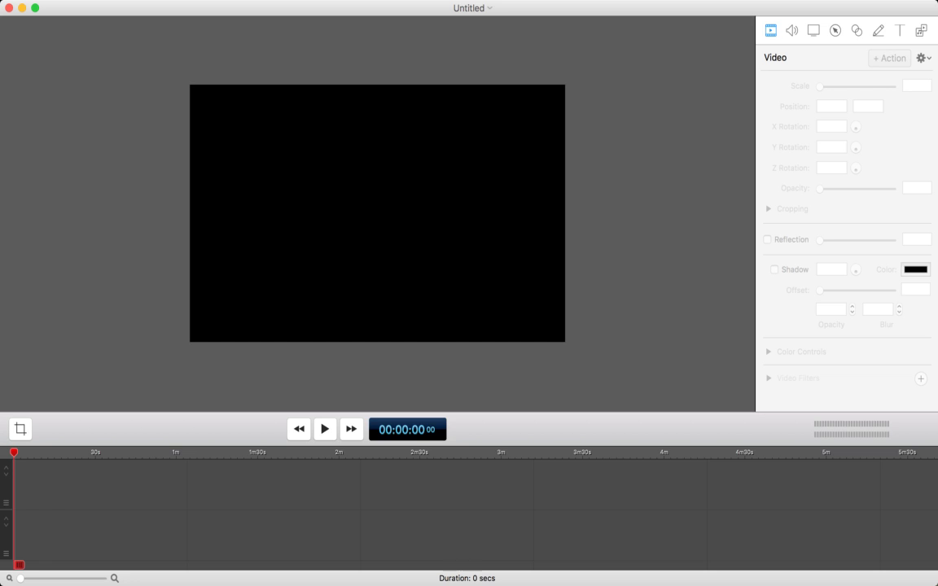
{"action": "key", "text": "super+2"}
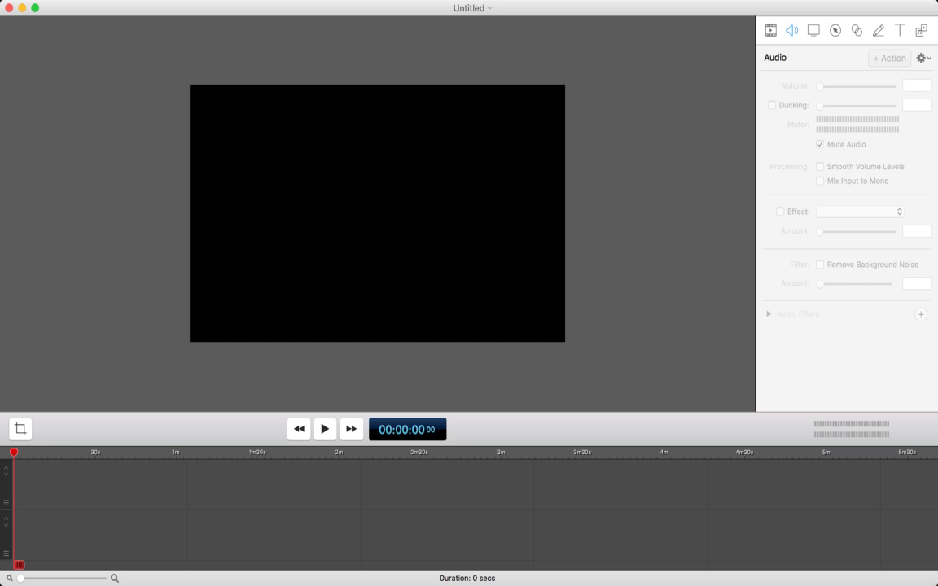
Step: Show the Screen Recording, Callout, Touch Callout, Annotations and Text inspectors, ending on the empty Media Library
{"action": "key", "text": "super+3"}
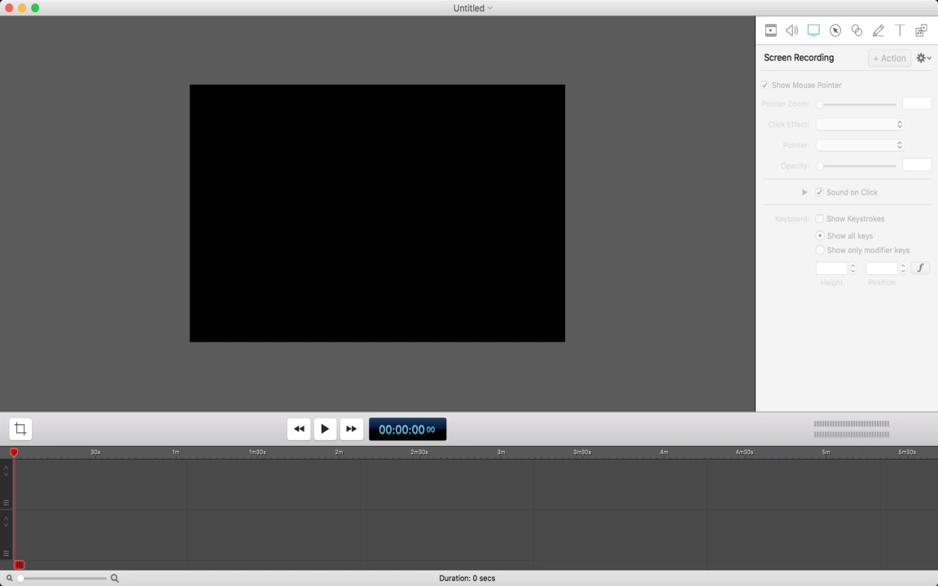
{"action": "key", "text": "super+4"}
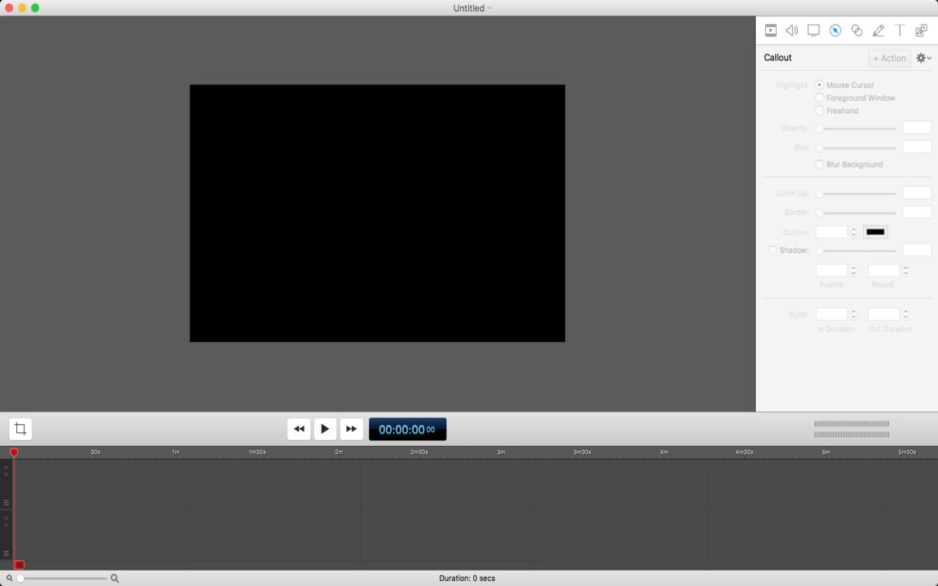
{"action": "key", "text": "super+5"}
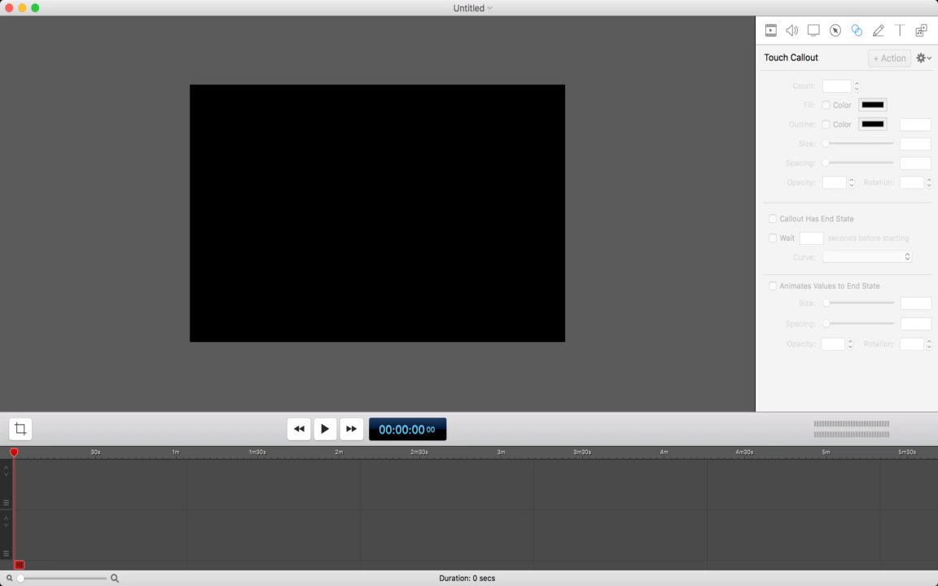
{"action": "key", "text": "super+6"}
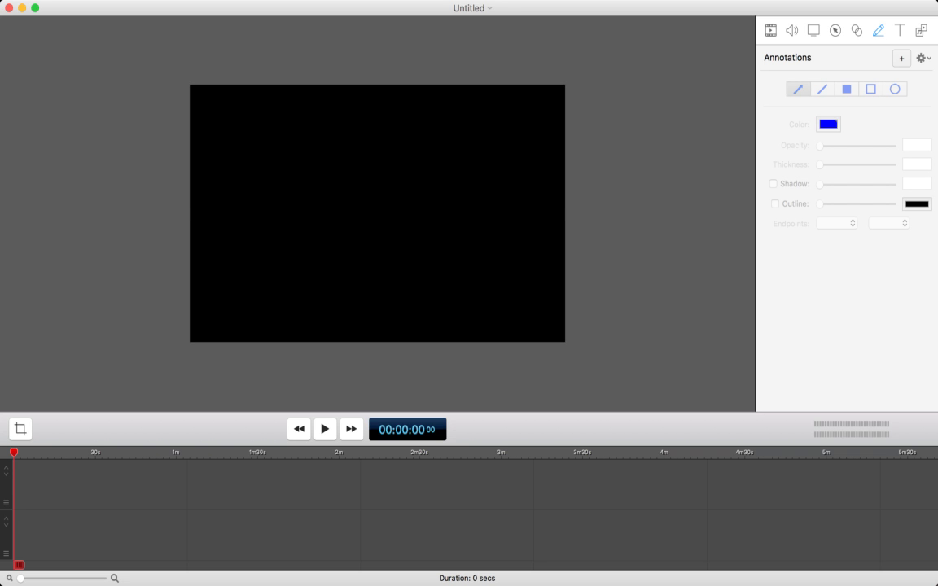
{"action": "key", "text": "super+7"}
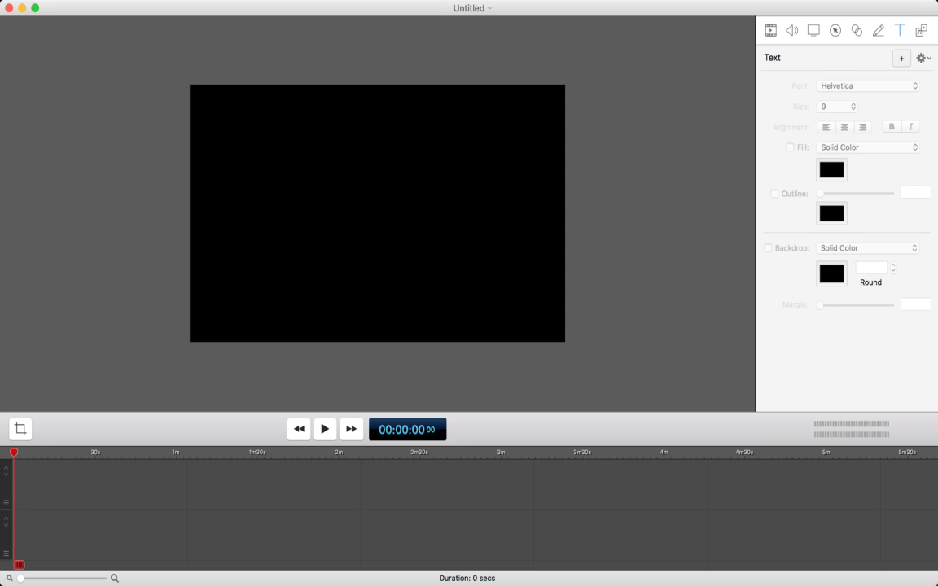
{"action": "key", "text": "super+8"}
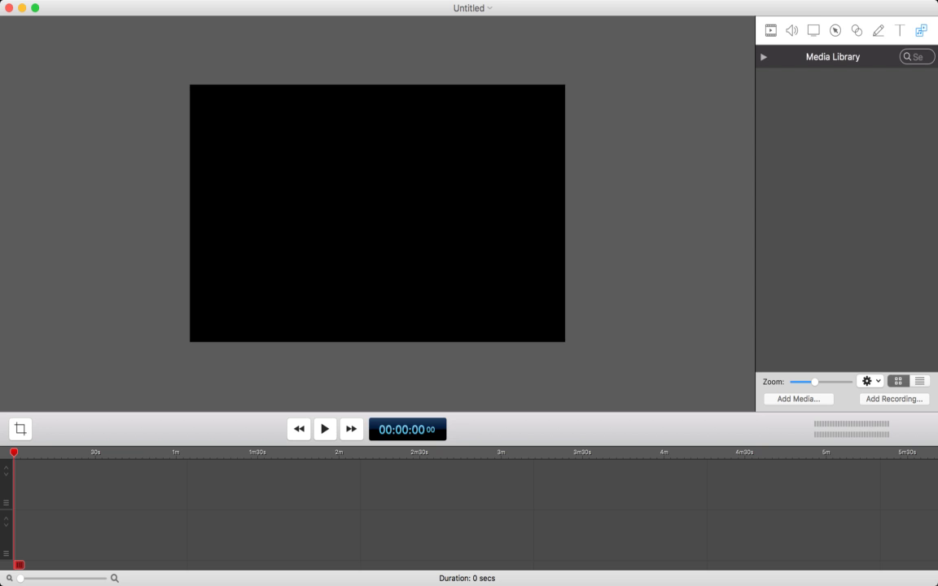